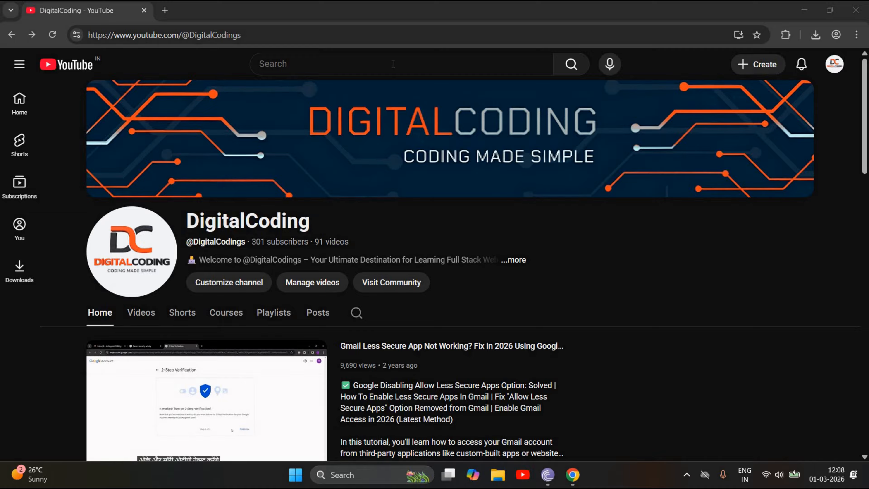
Step: Search the web for "visual studio download" and open the official Visual Studio & VS Code Downloads page
click(315, 42)
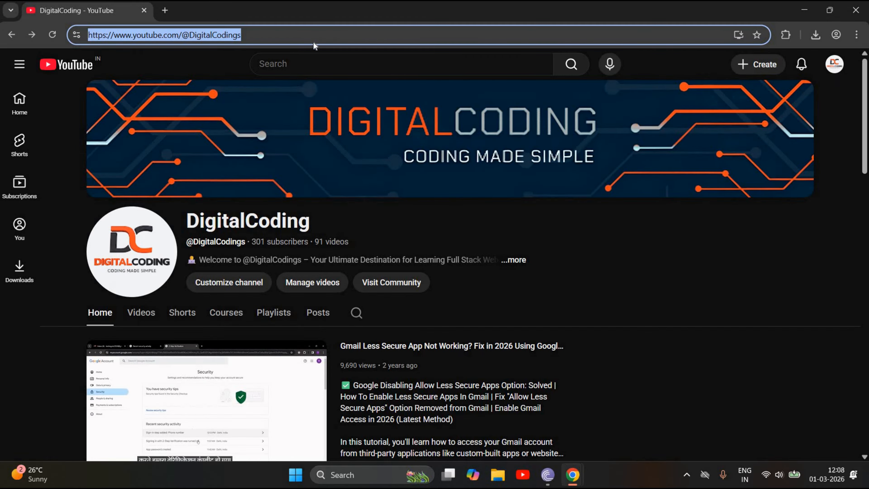
text(visua)
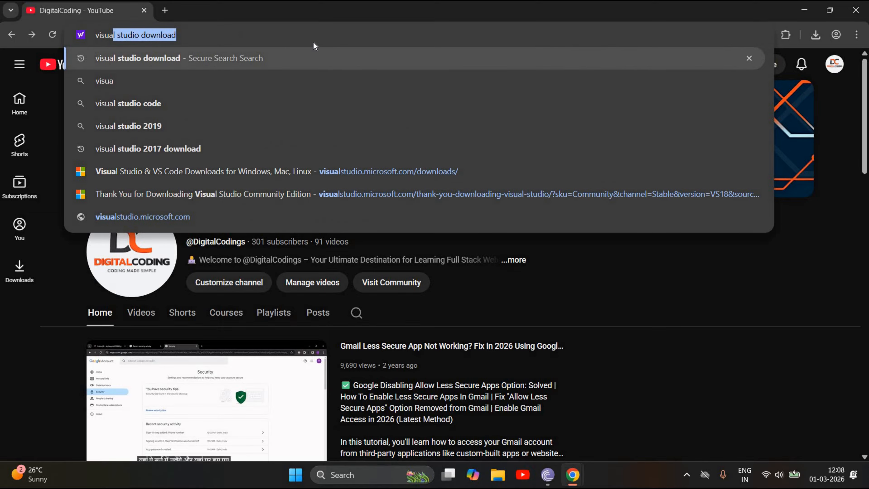
key(Return)
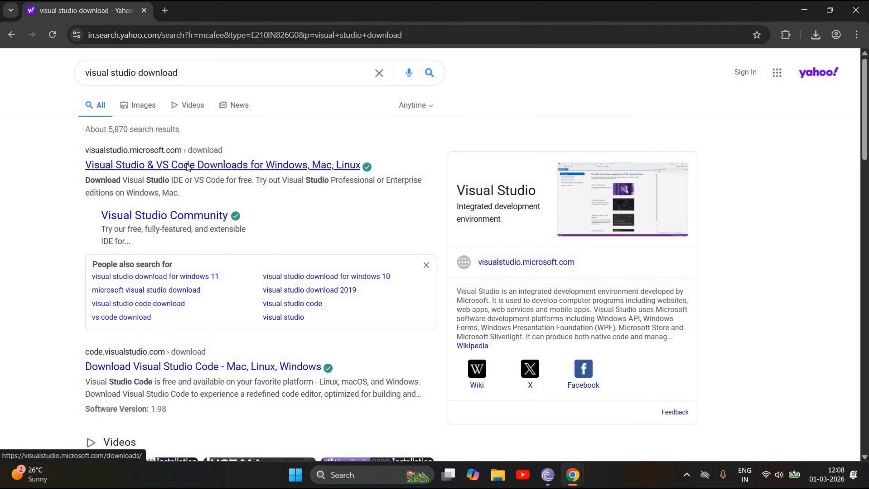
click(187, 164)
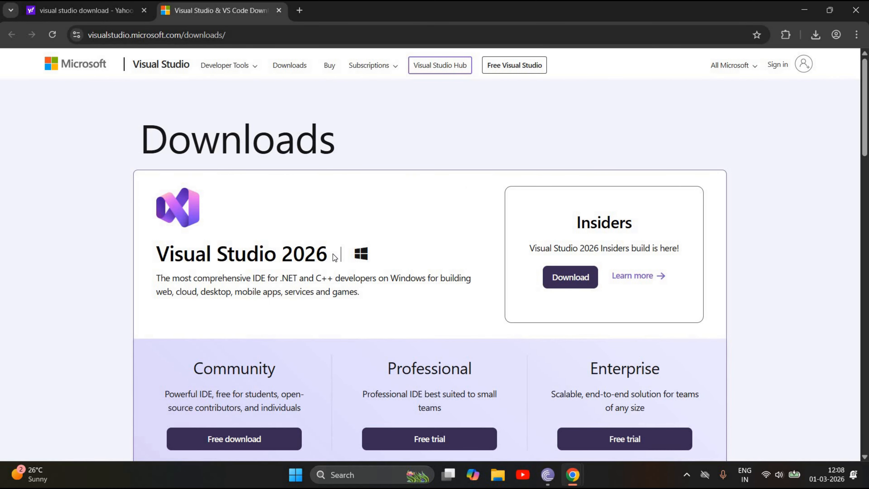
Step: Download the free Community edition of Visual Studio 2026, run VisualStudioSetup (2).exe and continue past the license notice
scroll(235, 344, down, 1)
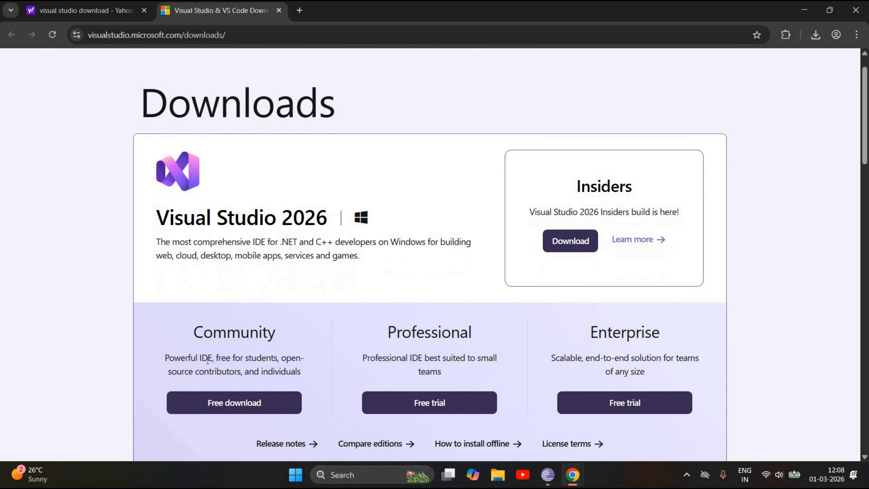
click(205, 398)
click(237, 401)
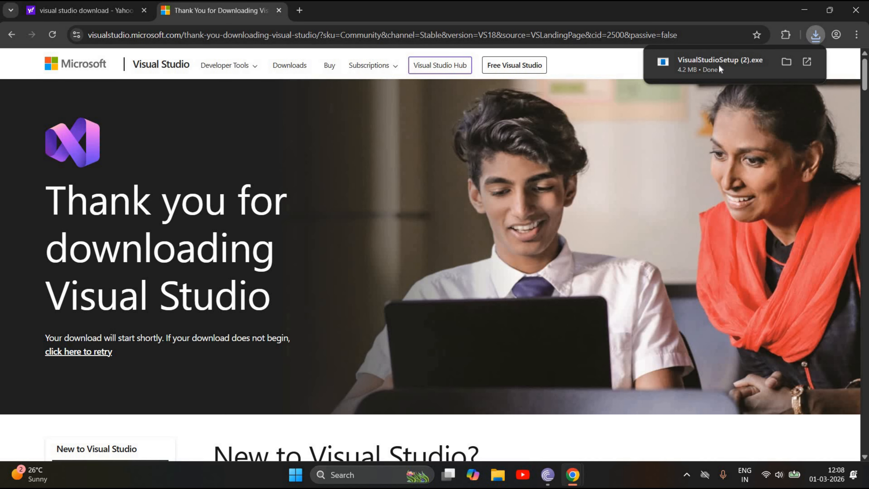
click(720, 66)
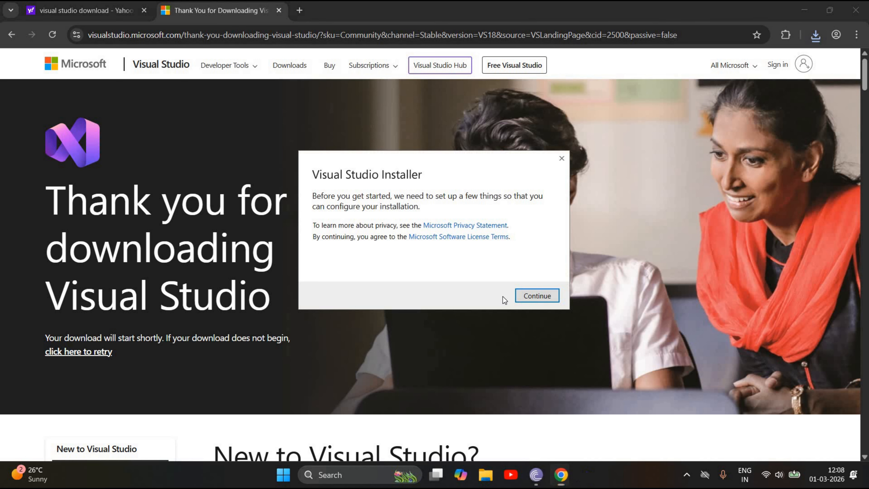
click(531, 297)
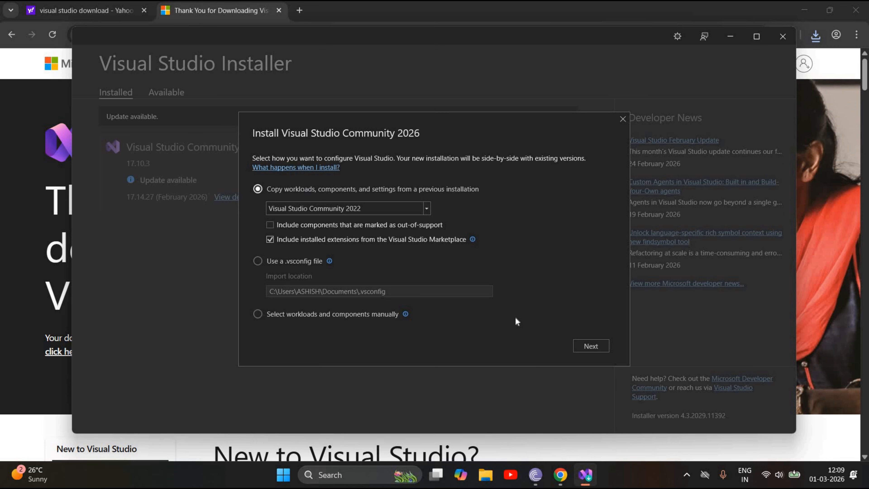
Step: Copy the workloads and settings from Visual Studio Community 2022 into the new installation, but deselect the Node.js development workload
click(593, 347)
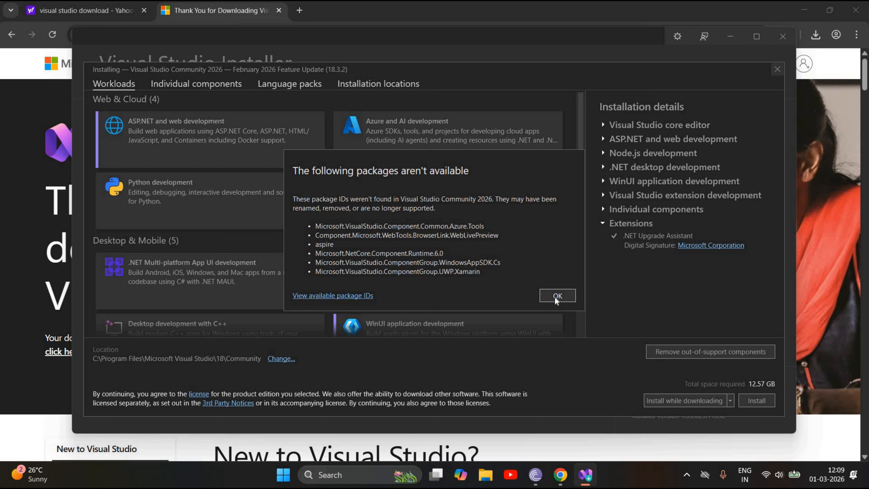
key(Return)
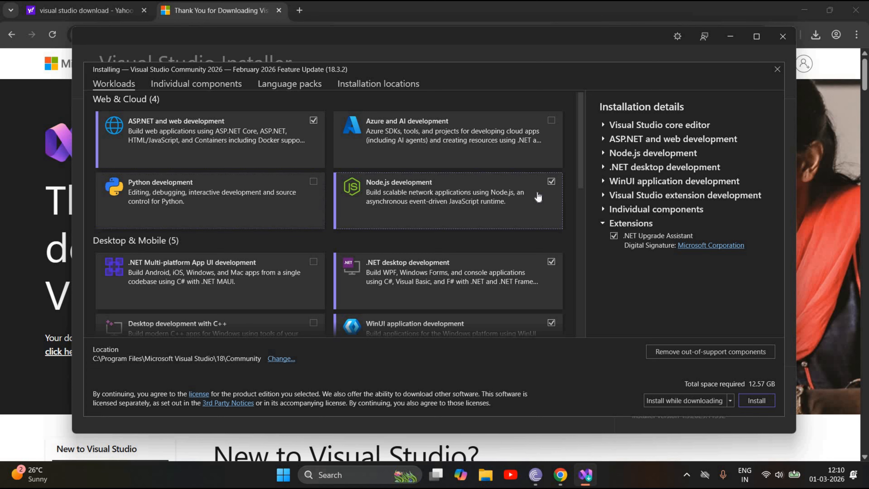
click(551, 182)
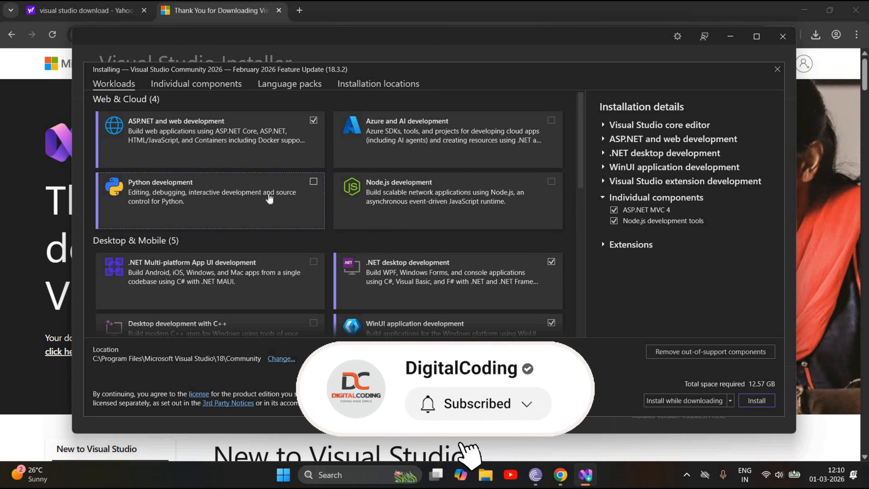
Step: Review the available workloads and their selection, from Web & Cloud through Desktop & Mobile and Gaming to Other Toolsets
scroll(270, 198, down, 10)
scroll(470, 266, up, 10)
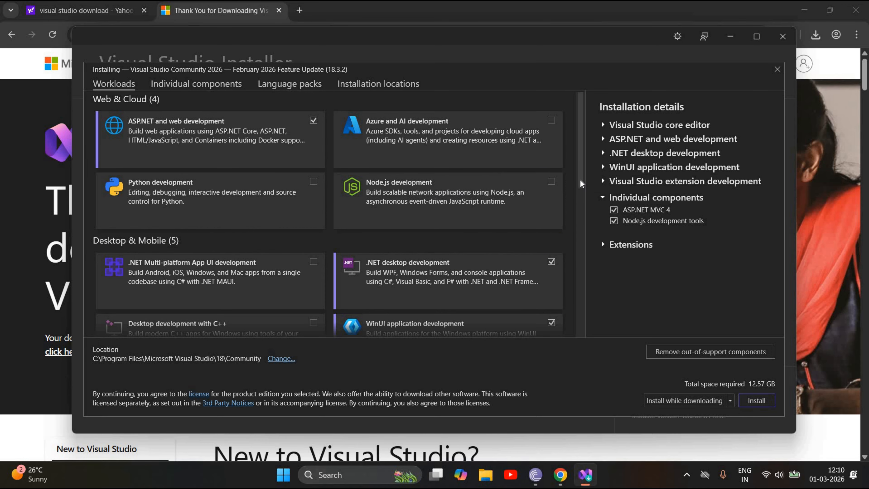
scroll(586, 208, down, 2)
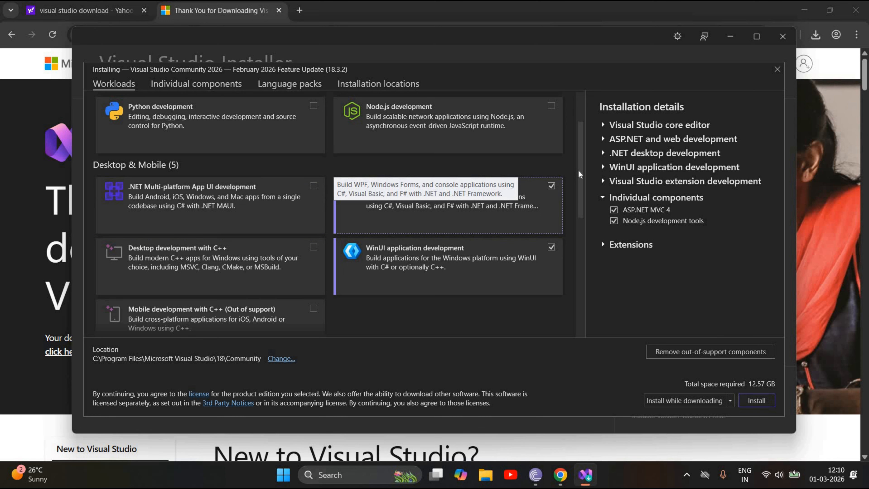
scroll(406, 126, up, 3)
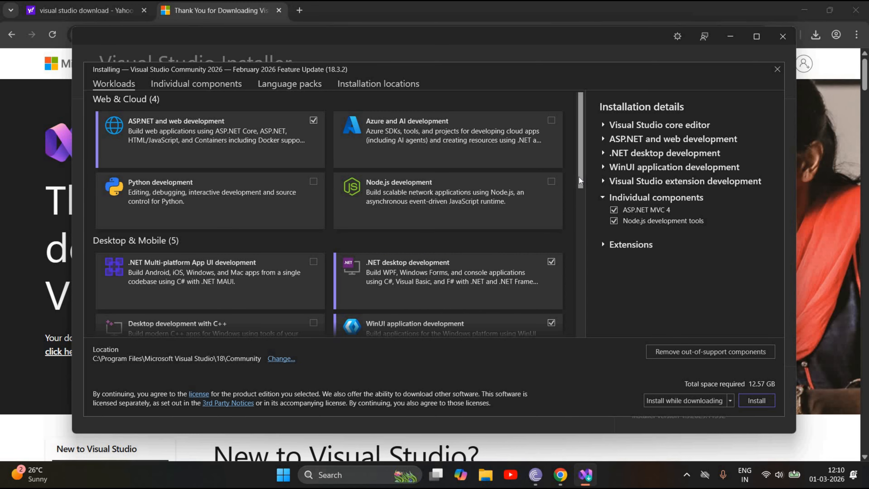
scroll(581, 238, down, 6)
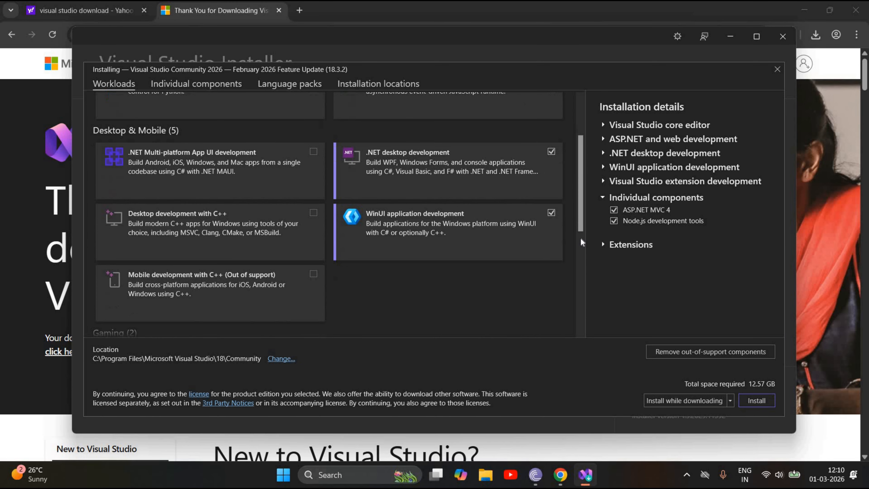
drag(581, 239, 584, 266)
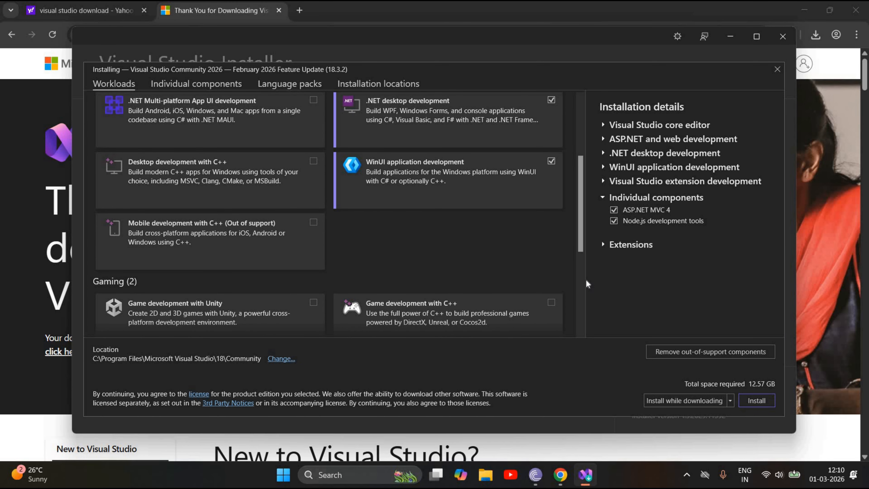
scroll(586, 279, down, 4)
scroll(595, 325, down, 3)
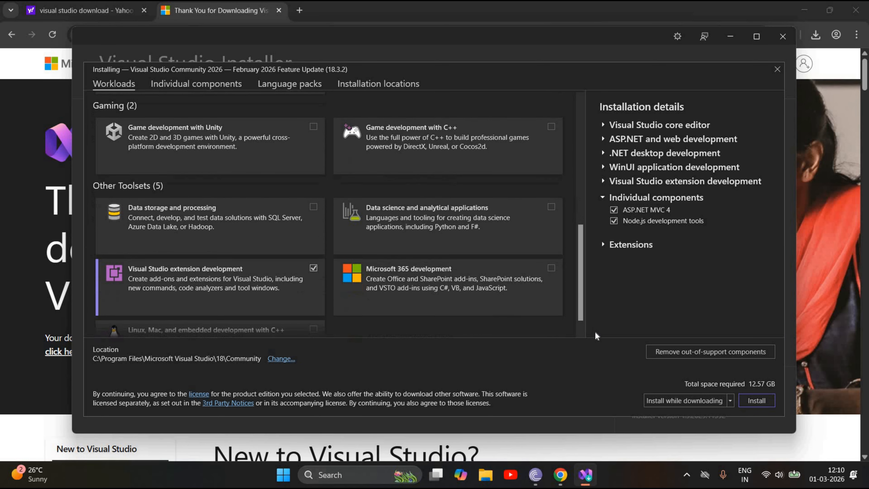
scroll(357, 295, down, 2)
click(242, 249)
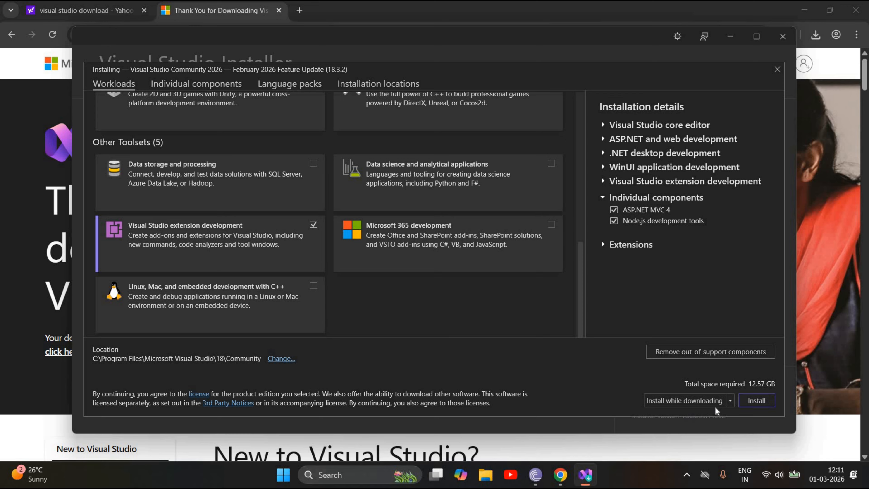
Step: Install Visual Studio Community 2026 with the "Install while downloading" option and launch it
click(730, 401)
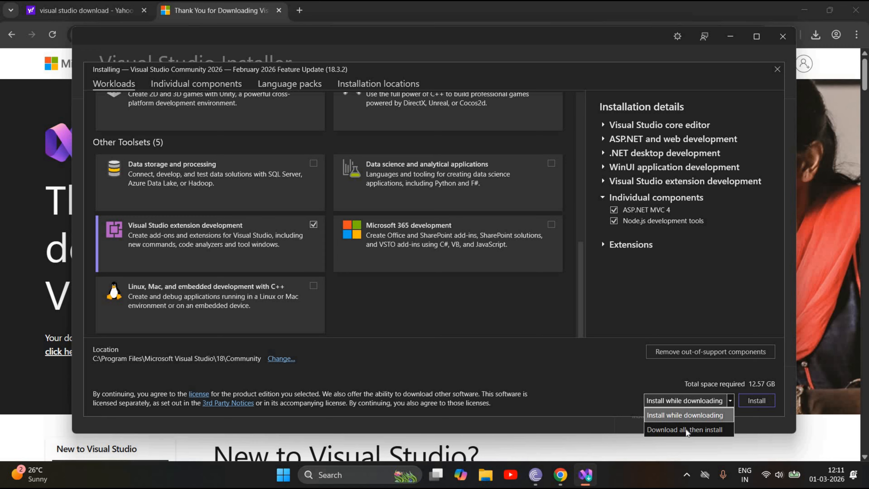
click(692, 416)
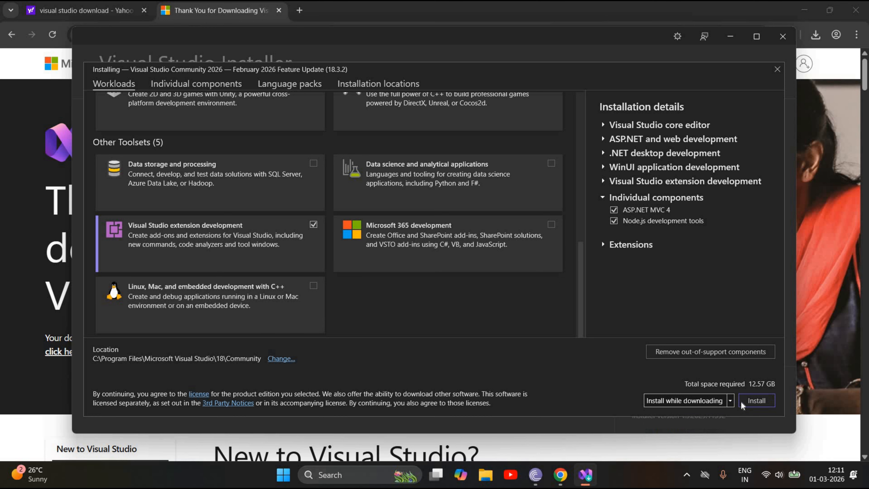
click(755, 400)
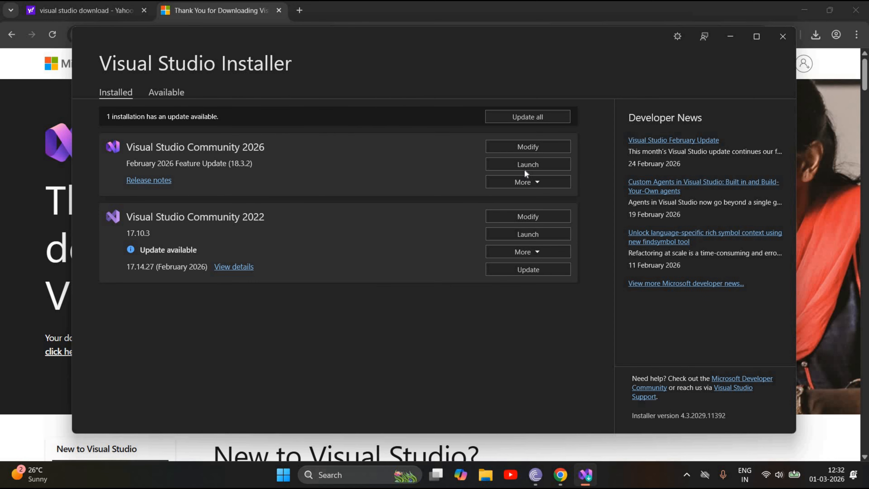
click(538, 162)
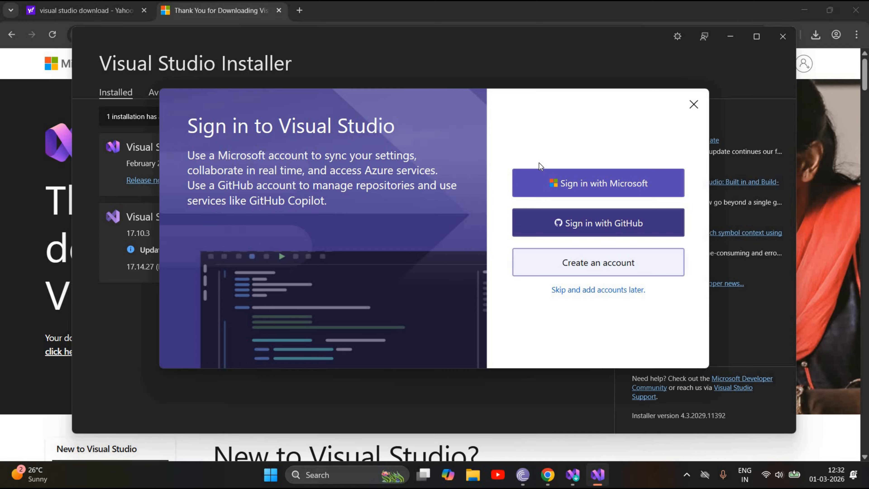
Step: Try to sign in to Visual Studio with a Microsoft account by requesting an email verification code, and close the sign-in window
click(595, 183)
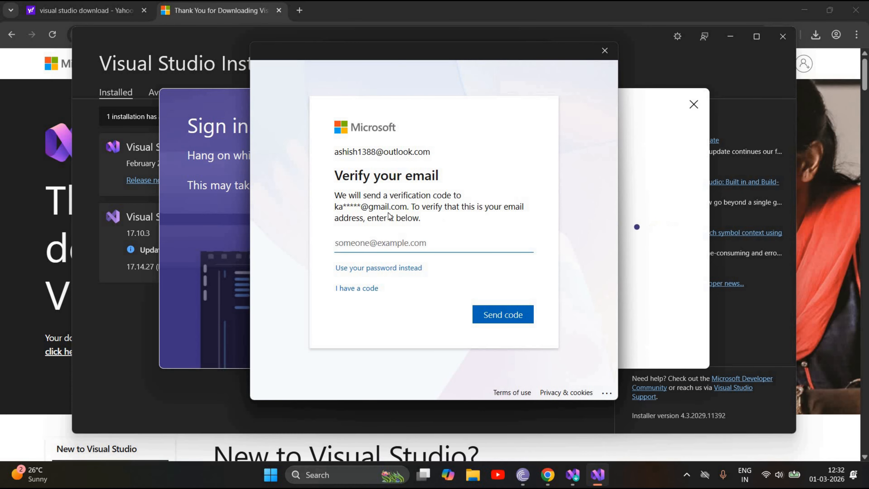
click(498, 316)
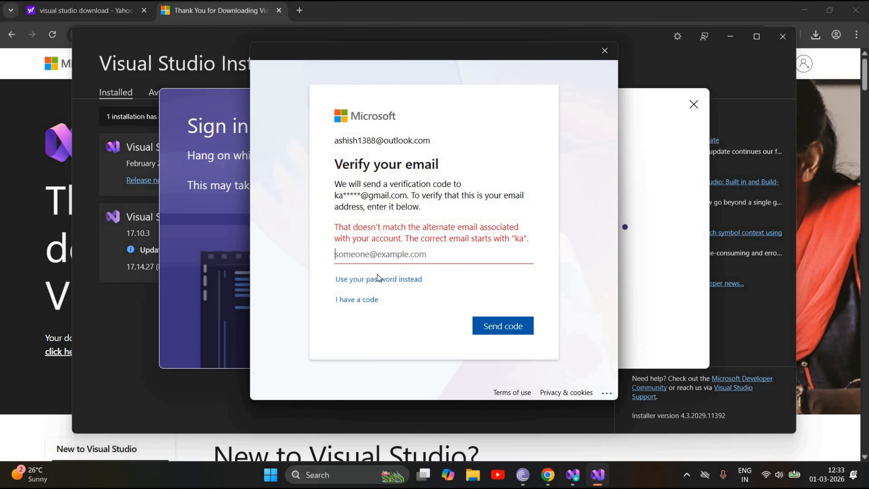
click(605, 50)
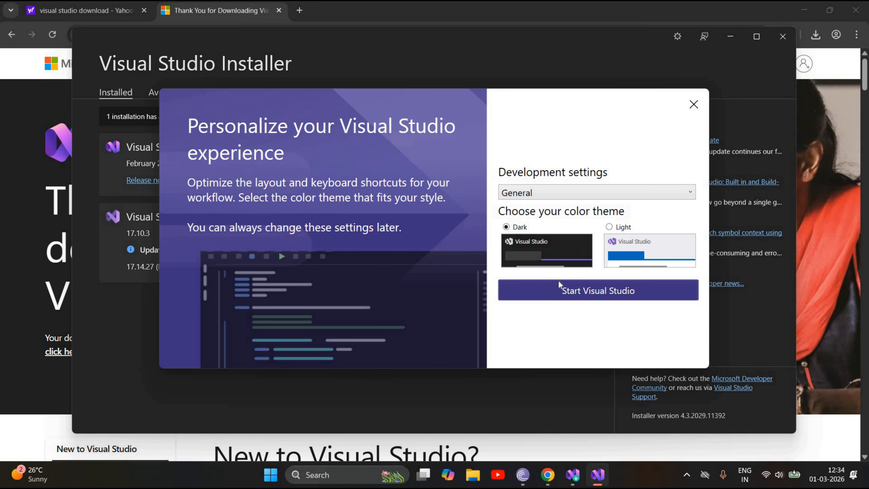
Step: Start Visual Studio with the General development settings and the Dark color theme
click(577, 291)
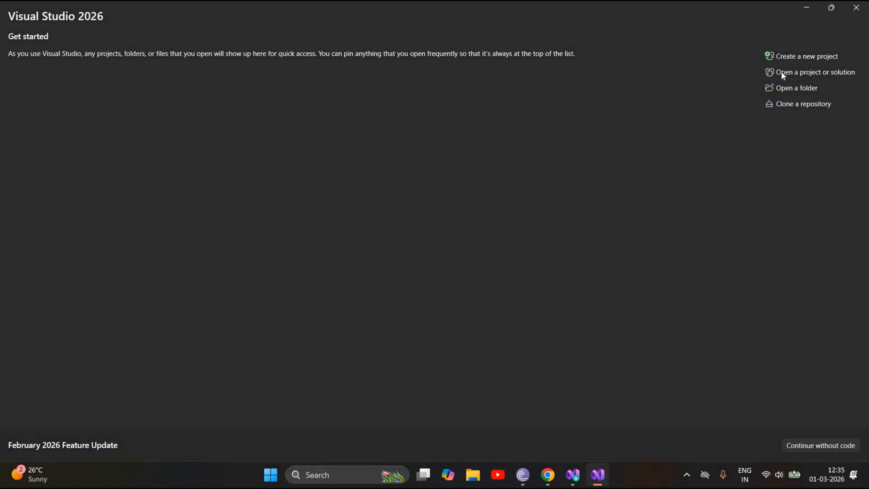
Step: Start a new project, search the templates for "asp.net core" and choose the C# ASP.NET Core Web App (Model-View-Controller) template
click(797, 58)
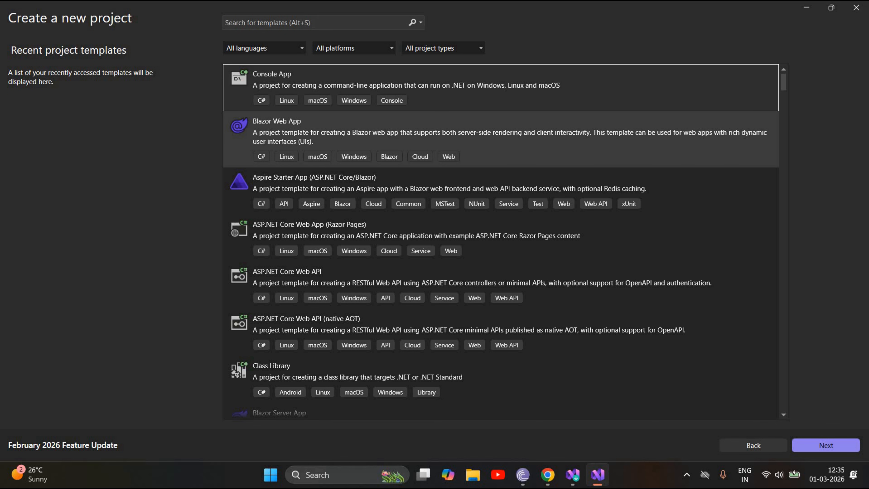
key(alt+s)
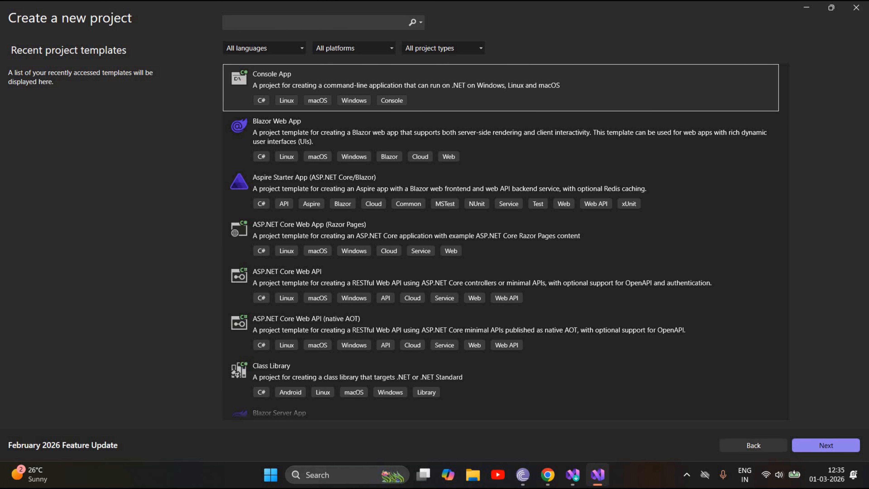
text(asp)
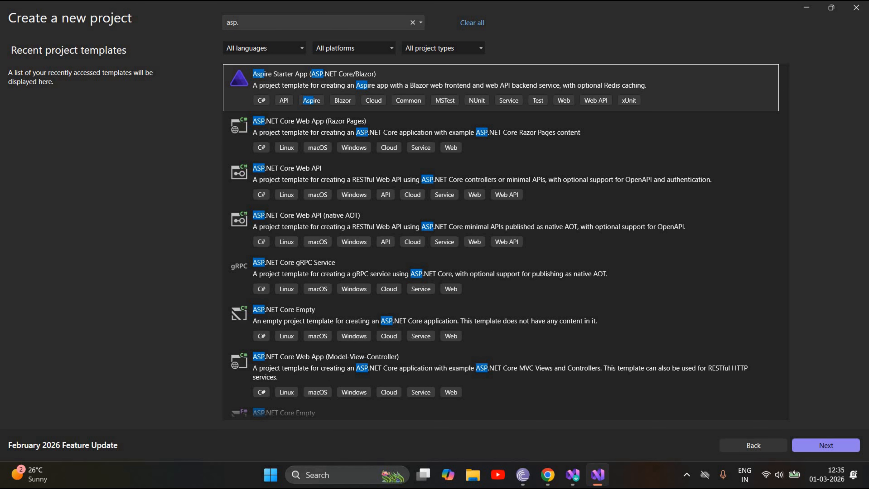
text(.net cor)
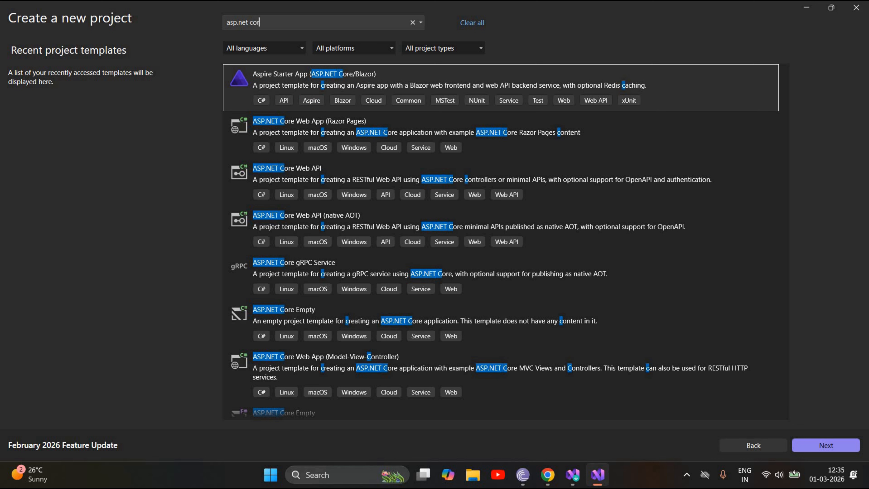
text(e)
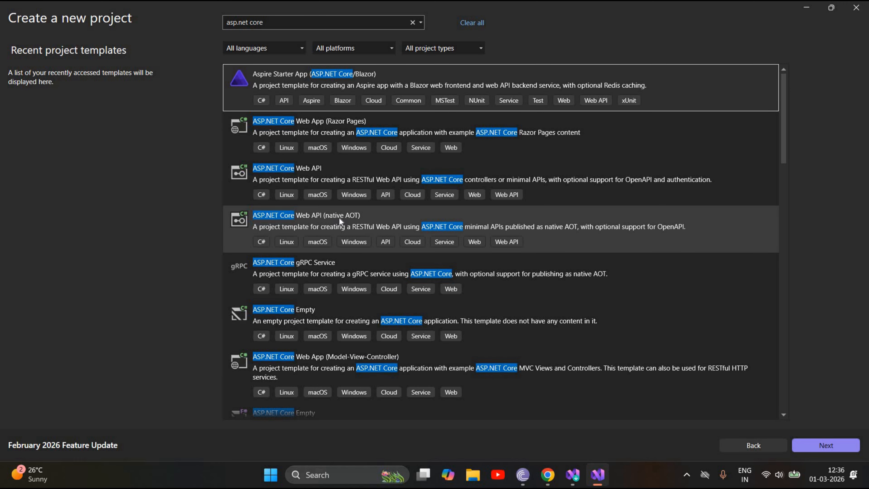
scroll(340, 220, down, 2)
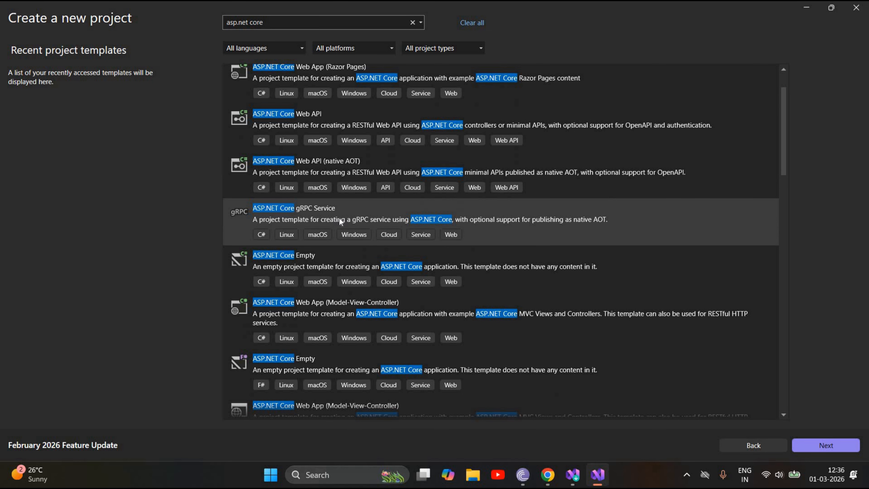
scroll(313, 280, down, 1)
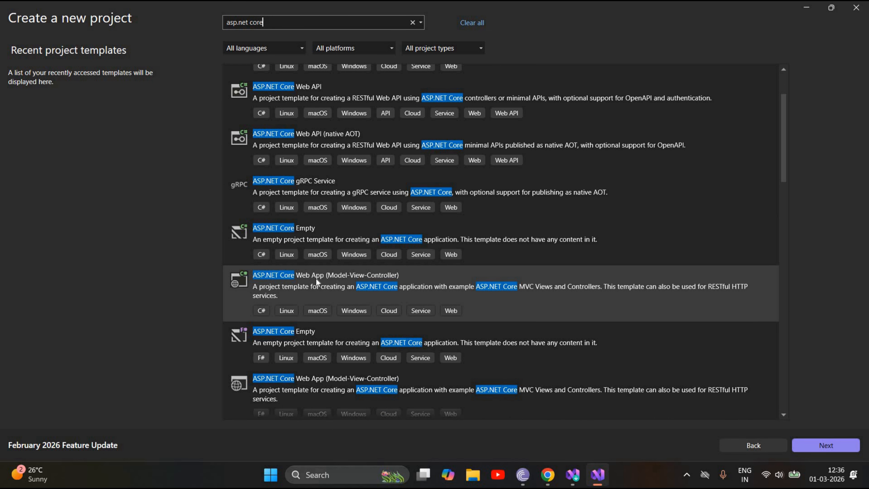
click(316, 278)
click(835, 447)
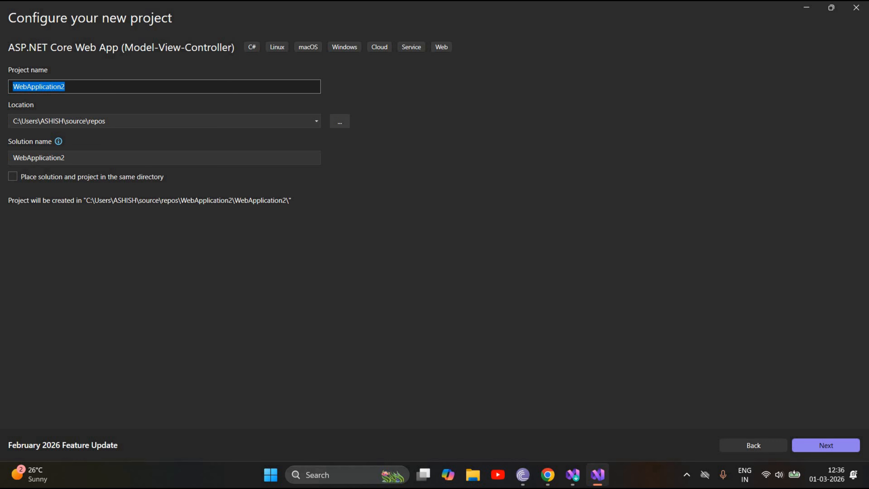
Step: Name the new project and its solution DigitalCoding, keeping the default location, and continue to the additional project settings
text(Digitalc)
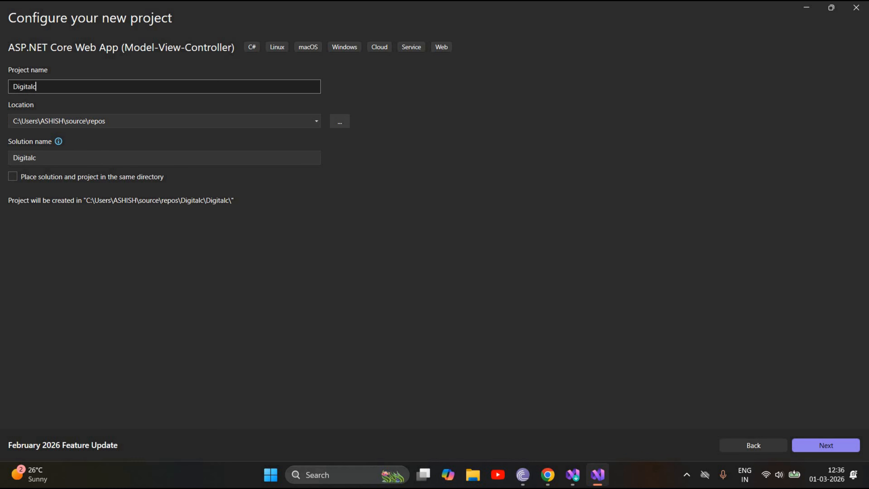
key(BackSpace)
text(Coding)
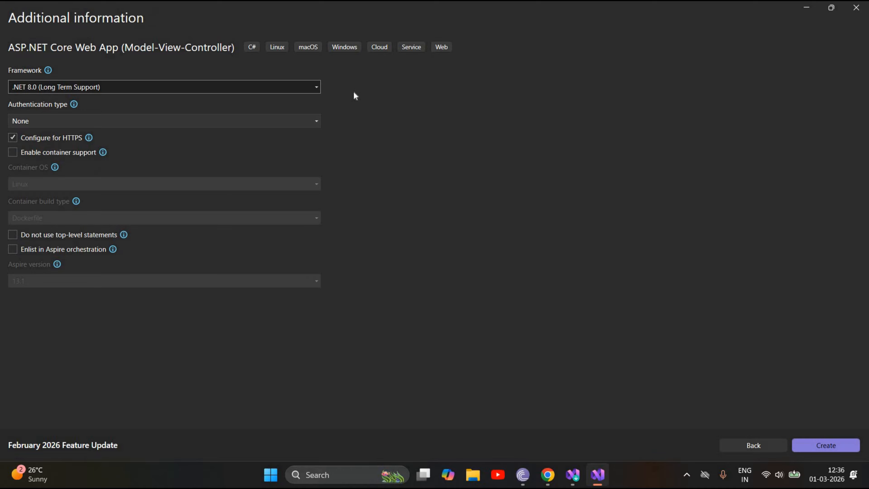
Step: Create the project with the .NET 8.0 (Long Term Support) framework, and close the Copilot account prompt and Copilot Chat
click(313, 85)
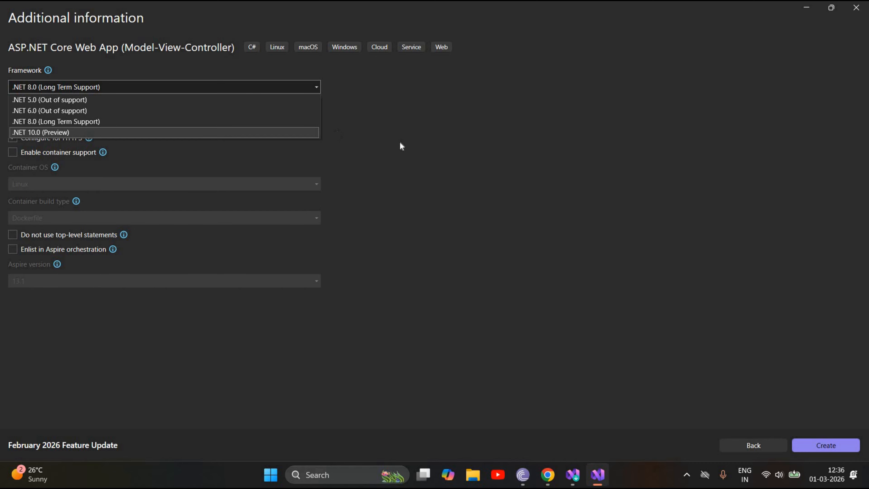
key(Up)
key(Up)
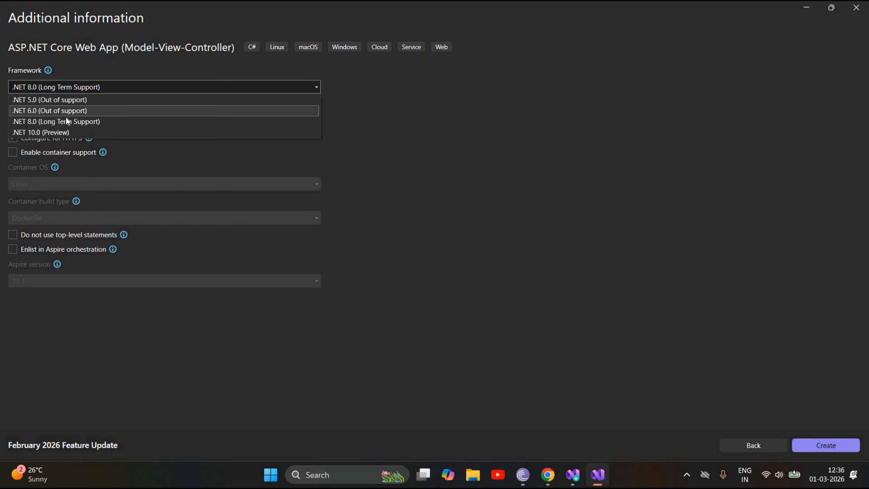
click(238, 122)
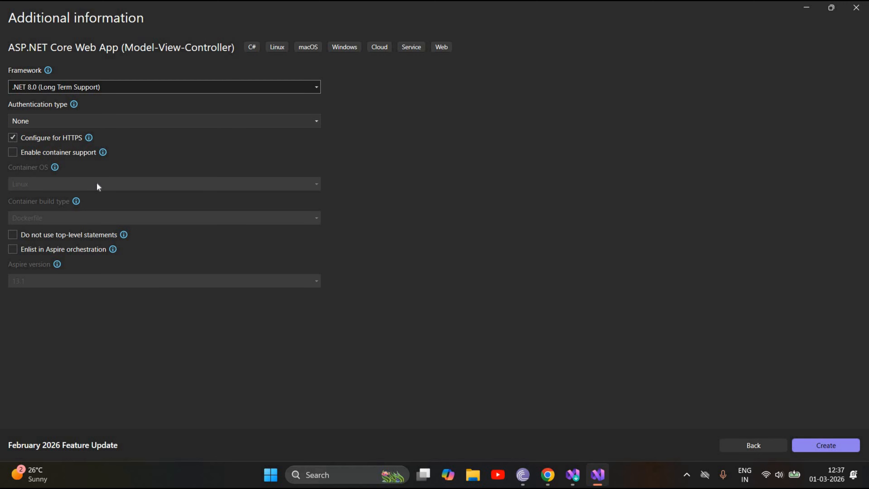
click(828, 446)
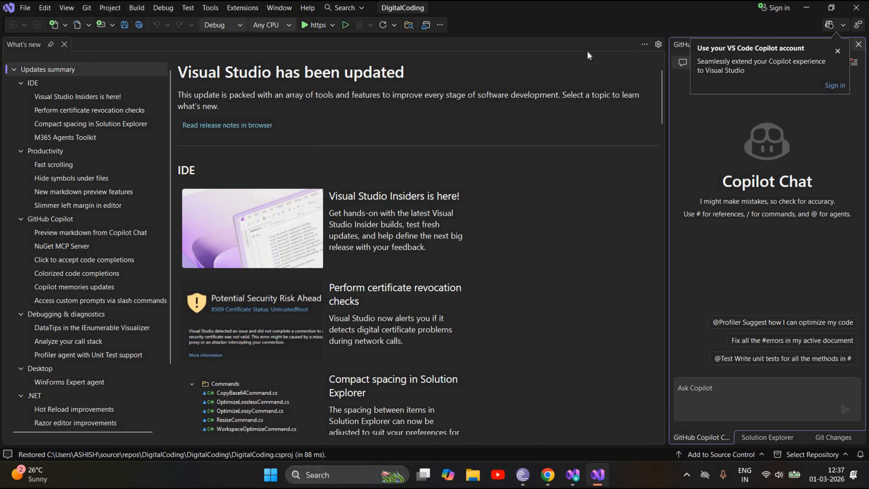
click(840, 53)
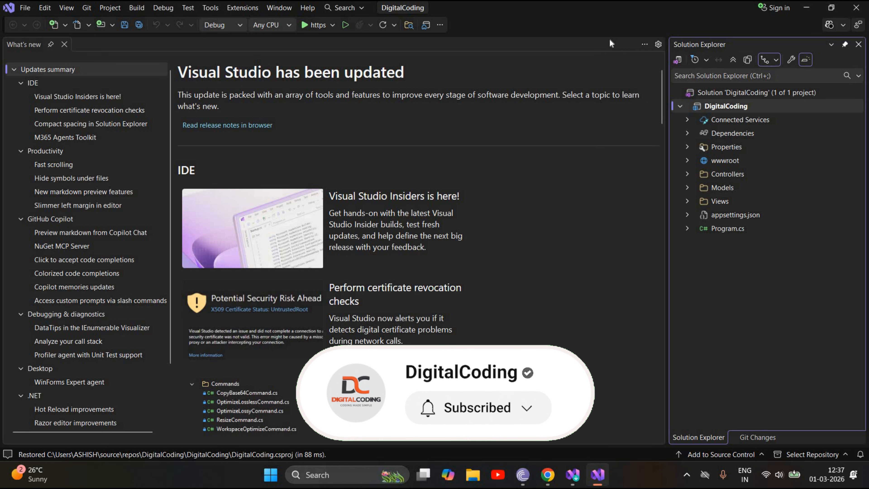